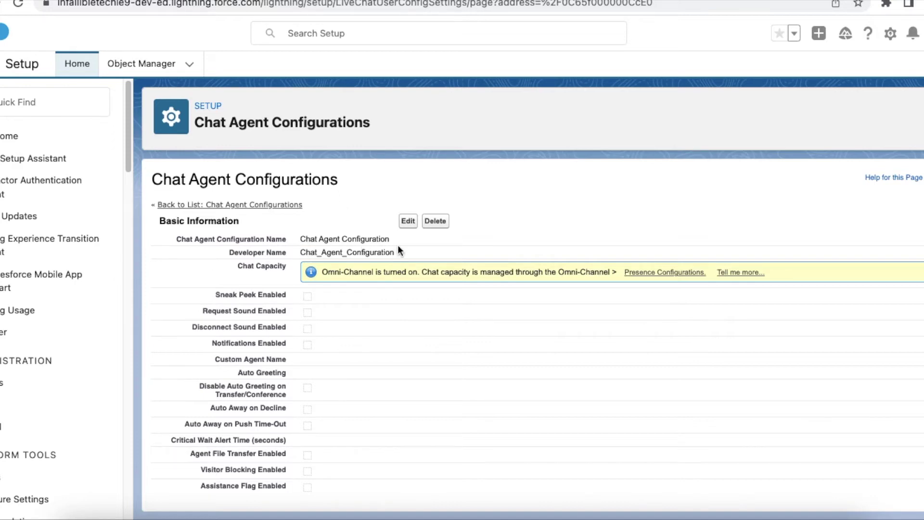
Review the Chat Transfer To Agents Enabled and Chat Transfer To Skills Enabled settings.
{"action": "scroll", "coordinate": [358, 267], "scroll_direction": "down", "scroll_amount": 5}
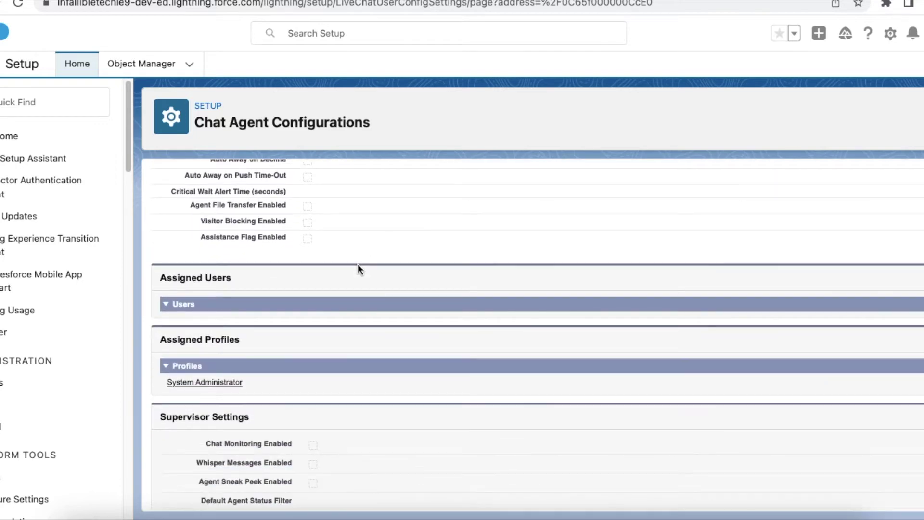
{"action": "scroll", "coordinate": [357, 264], "scroll_direction": "down", "scroll_amount": 2}
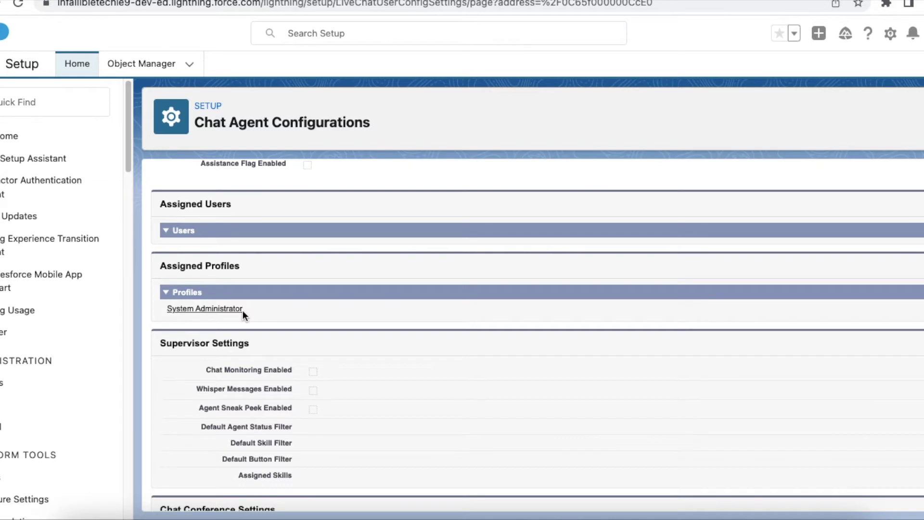
{"action": "scroll", "coordinate": [345, 291], "scroll_direction": "down", "scroll_amount": 3}
{"action": "scroll", "coordinate": [345, 290], "scroll_direction": "down", "scroll_amount": 2}
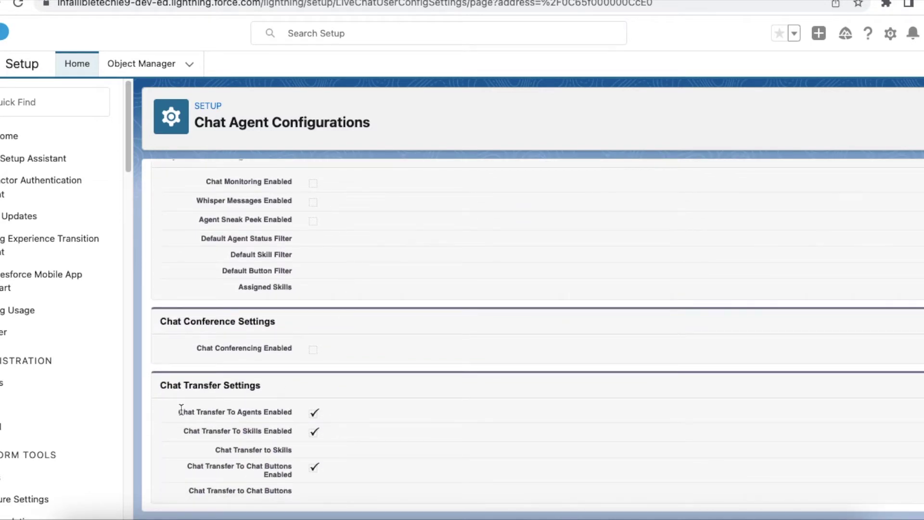
{"action": "left_click_drag", "start_coordinate": [180, 411], "coordinate": [229, 417]}
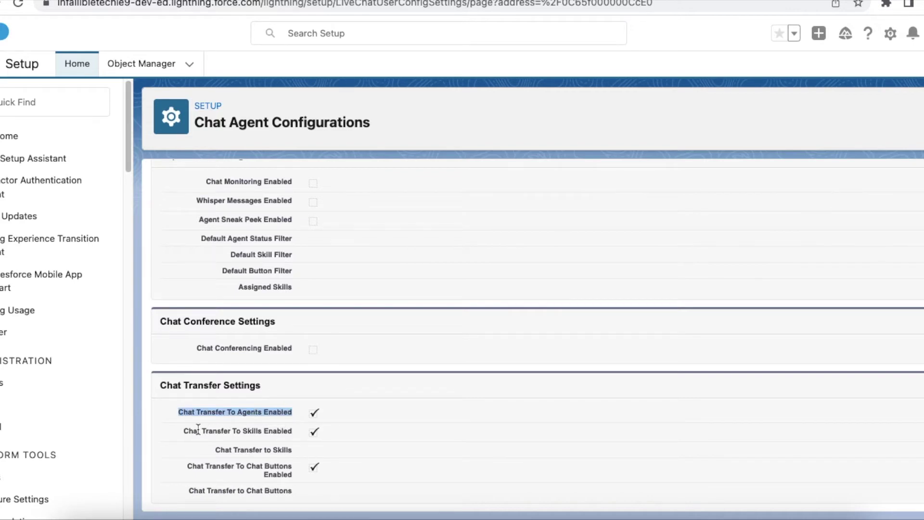
{"action": "left_click_drag", "start_coordinate": [188, 431], "coordinate": [282, 440]}
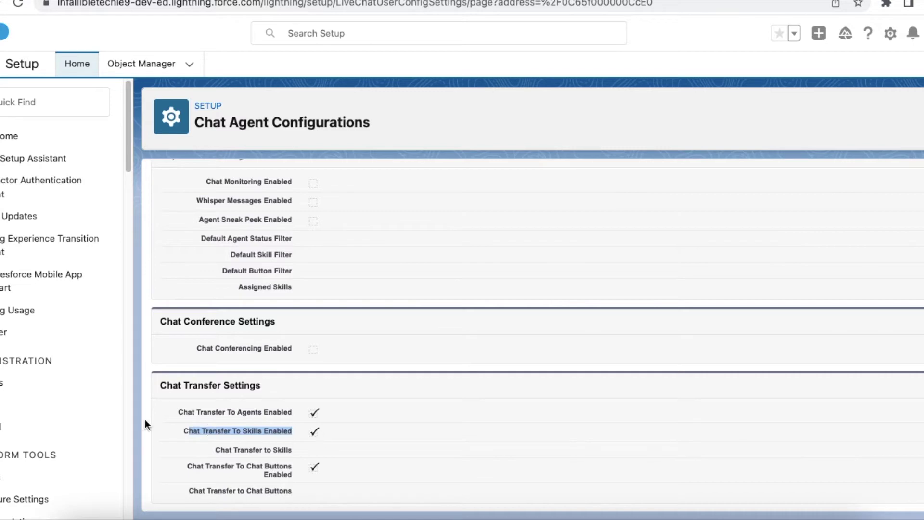
{"action": "scroll", "coordinate": [266, 417], "scroll_direction": "up", "scroll_amount": 10}
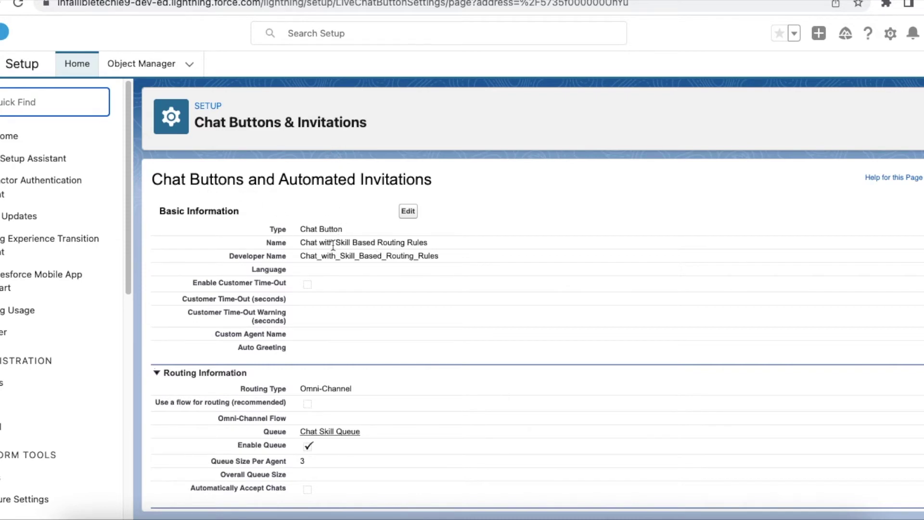
Open the Chat Skill routing configuration from the Chat Skill Queue page.
{"action": "left_click_drag", "start_coordinate": [189, 182], "coordinate": [301, 181]}
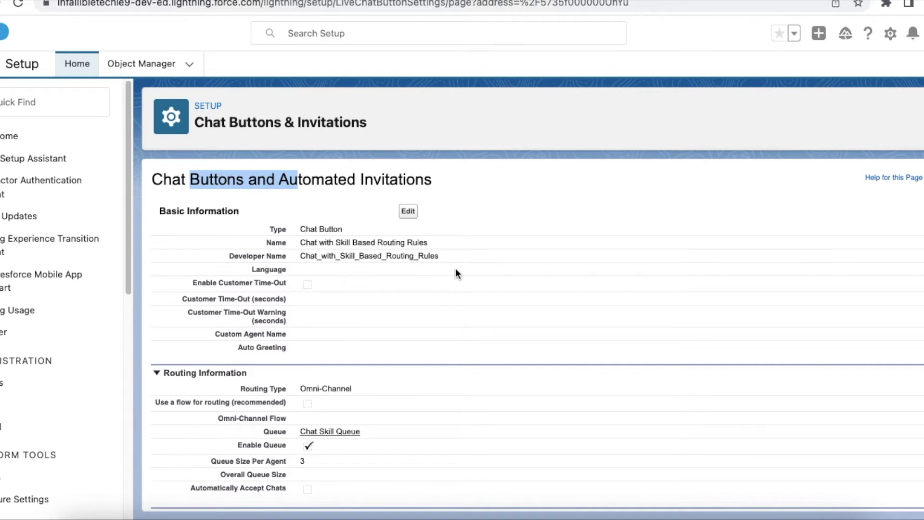
{"action": "scroll", "coordinate": [356, 267], "scroll_direction": "down", "scroll_amount": 3}
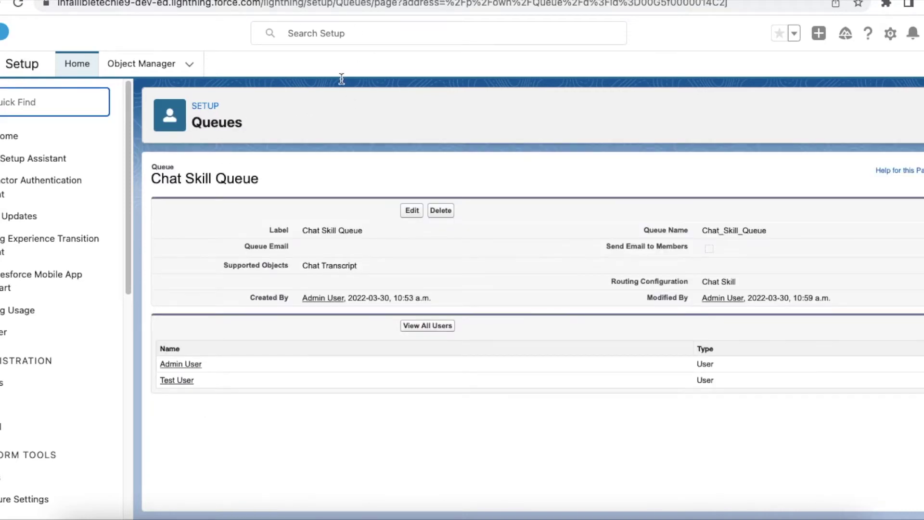
{"action": "left_click", "coordinate": [620, 280]}
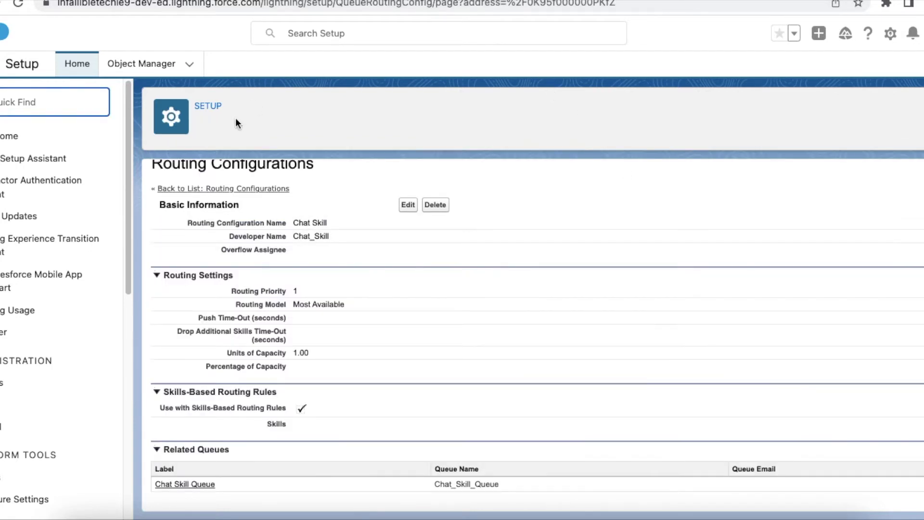
Confirm Chat Skill uses skills-based routing rules, then go to the Skills-Based Routing Rules page.
{"action": "left_click_drag", "start_coordinate": [298, 223], "coordinate": [342, 228]}
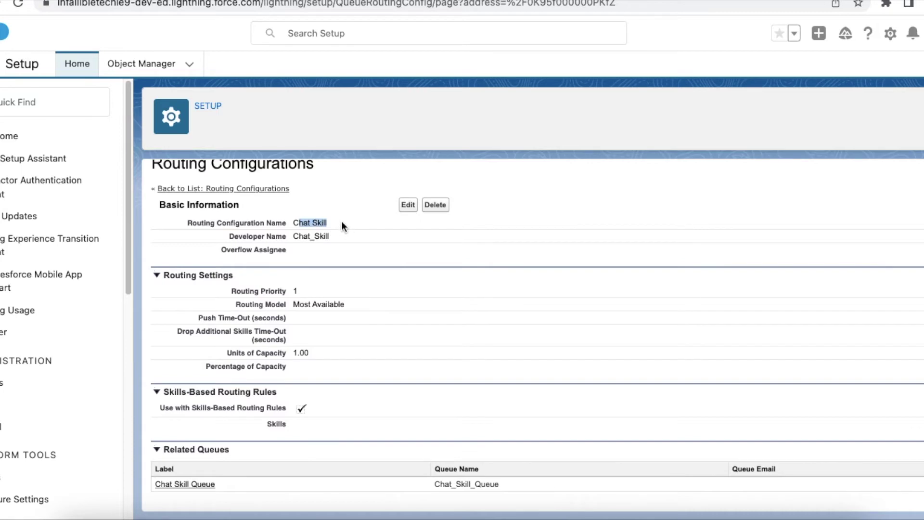
{"action": "left_click_drag", "start_coordinate": [164, 407], "coordinate": [309, 421]}
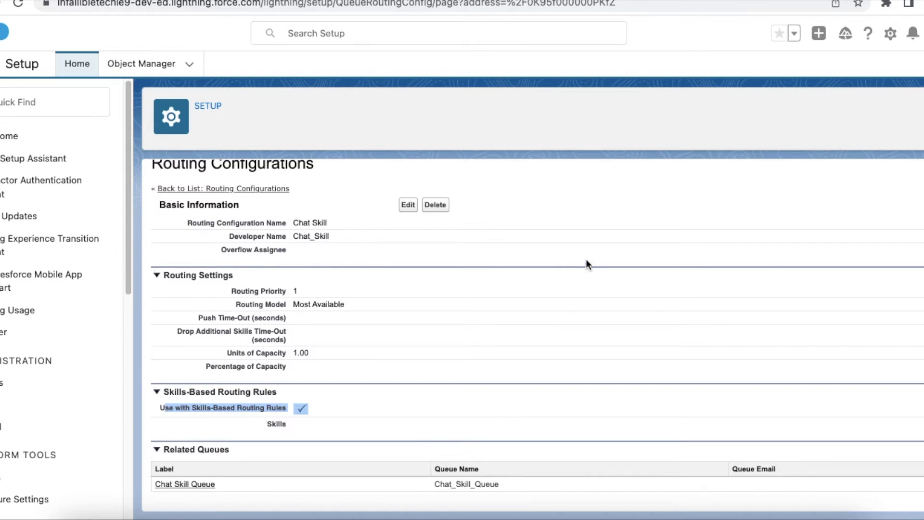
{"action": "left_click", "coordinate": [610, 1]}
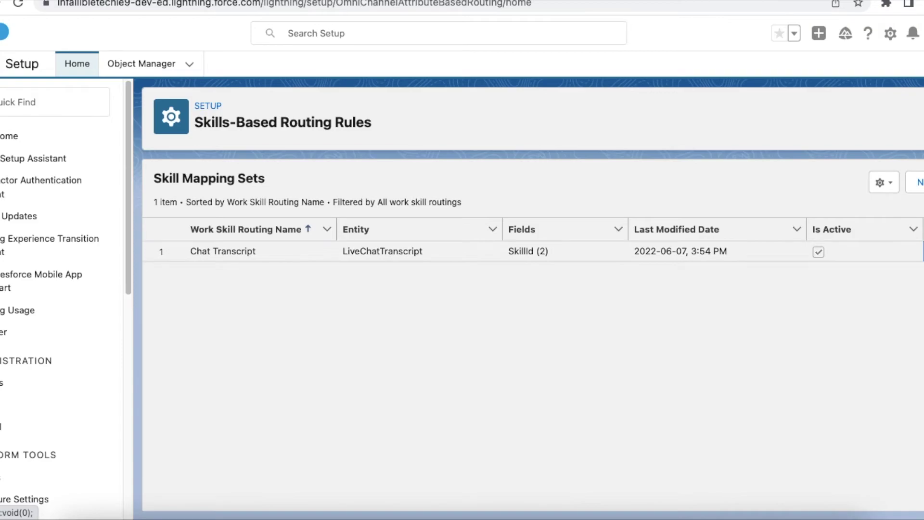
Edit and save the Chat Transcript mapping set on the Skill field, with Sales at level 2.
{"action": "left_click", "coordinate": [918, 251]}
{"action": "left_click", "coordinate": [890, 276]}
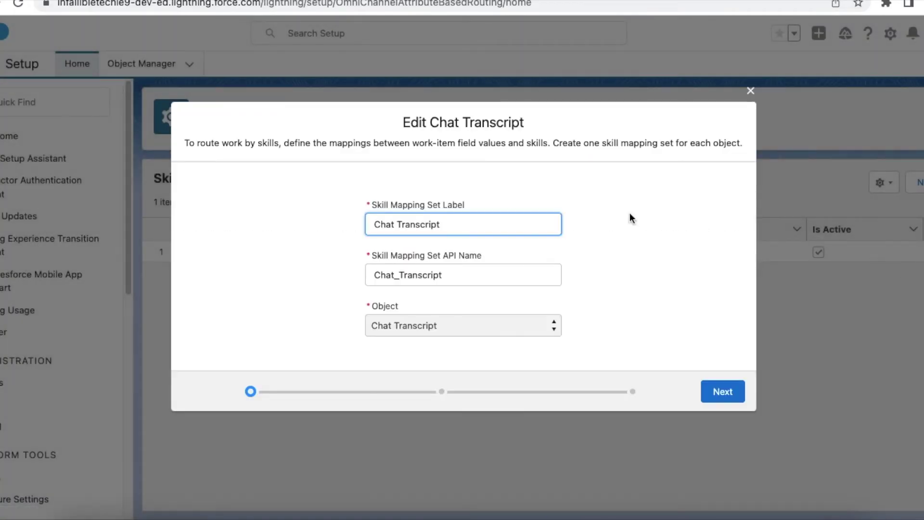
{"action": "left_click", "coordinate": [719, 397]}
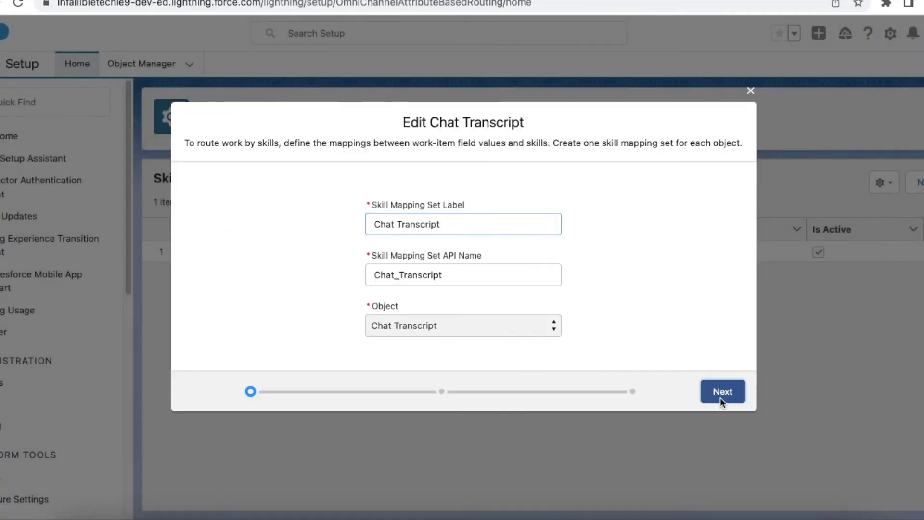
{"action": "scroll", "coordinate": [294, 240], "scroll_direction": "down", "scroll_amount": 5}
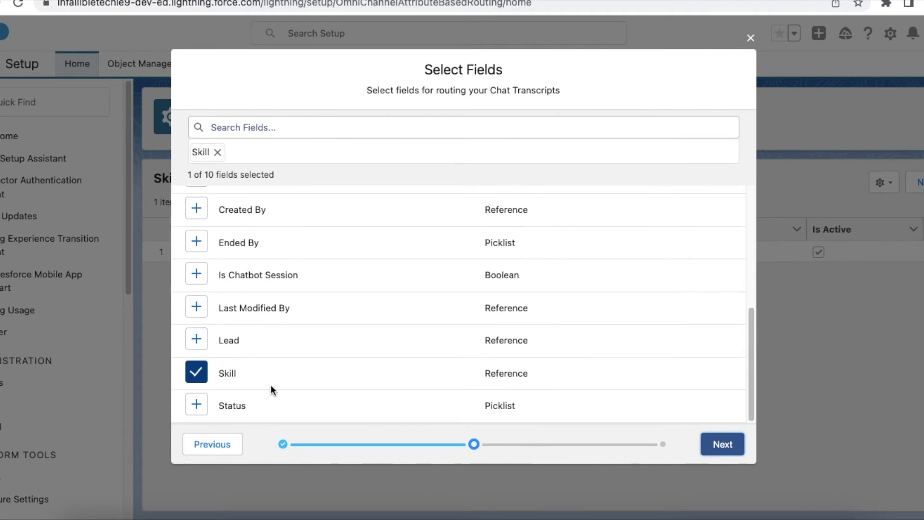
{"action": "left_click", "coordinate": [709, 450]}
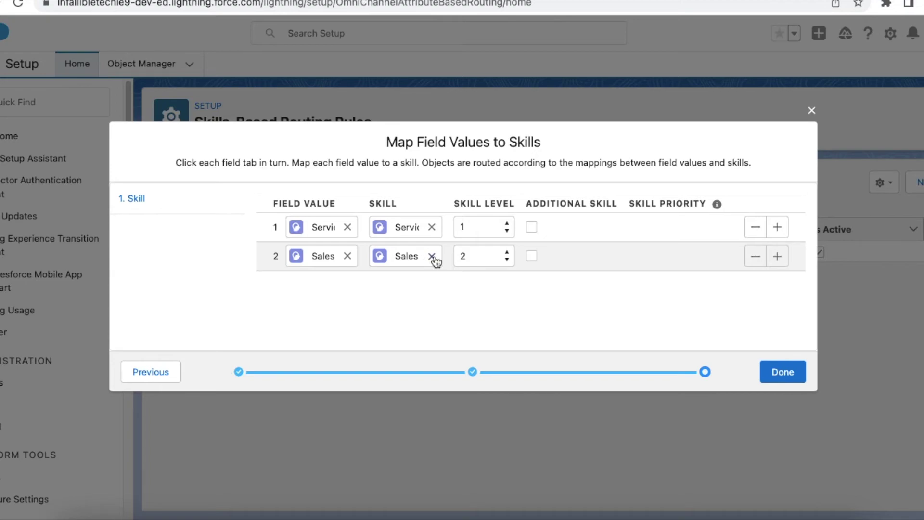
{"action": "left_click", "coordinate": [784, 373]}
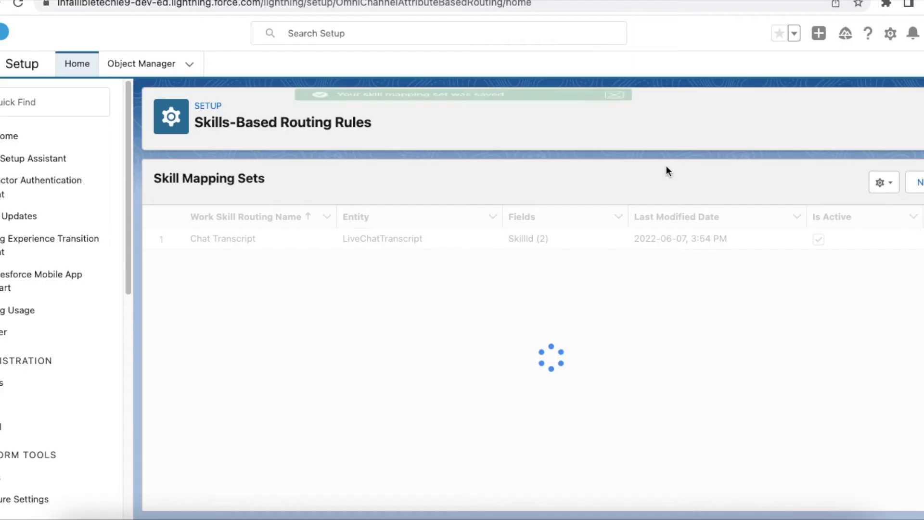
{"action": "key", "text": "ctrl+Tab"}
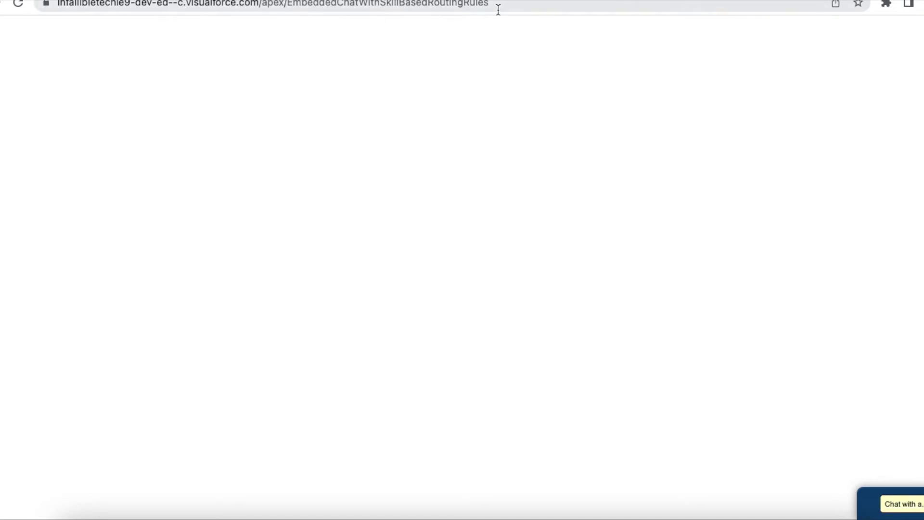
Fill the pre-chat form's name, e-mail and subject 'Test Subject' from autofill suggestions.
{"action": "left_click", "coordinate": [917, 509]}
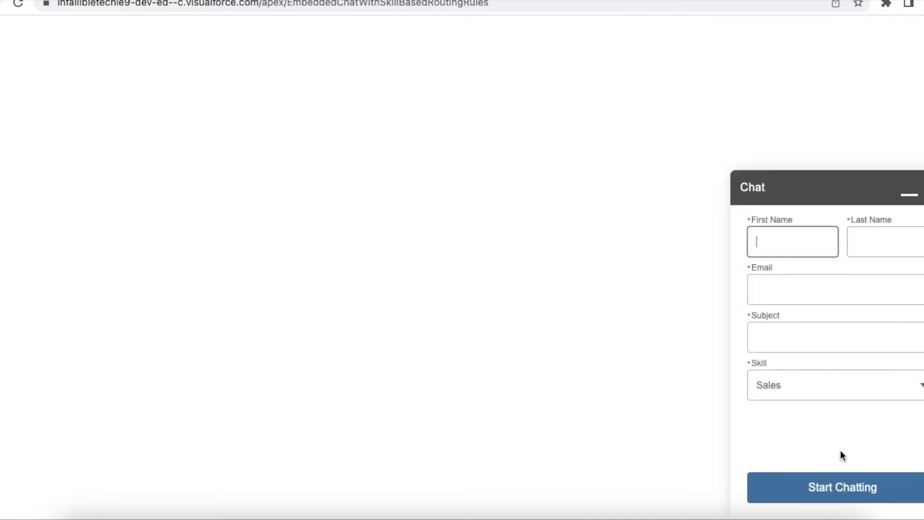
{"action": "left_click", "coordinate": [784, 249]}
{"action": "left_click", "coordinate": [795, 279]}
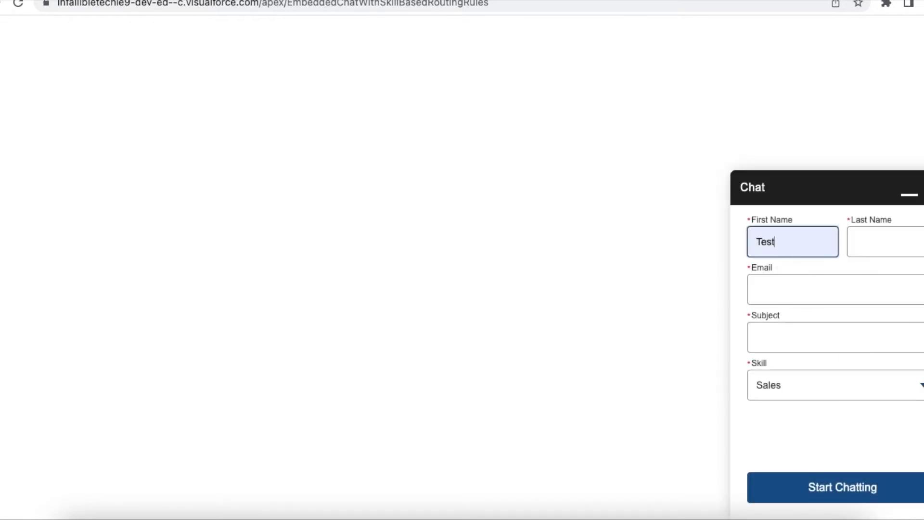
{"action": "left_click", "coordinate": [897, 245]}
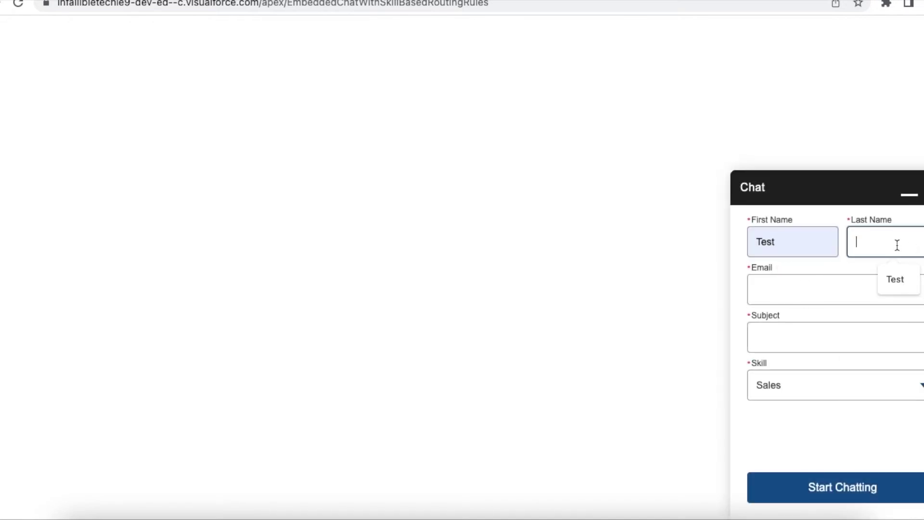
{"action": "left_click", "coordinate": [909, 279]}
{"action": "left_click", "coordinate": [828, 289]}
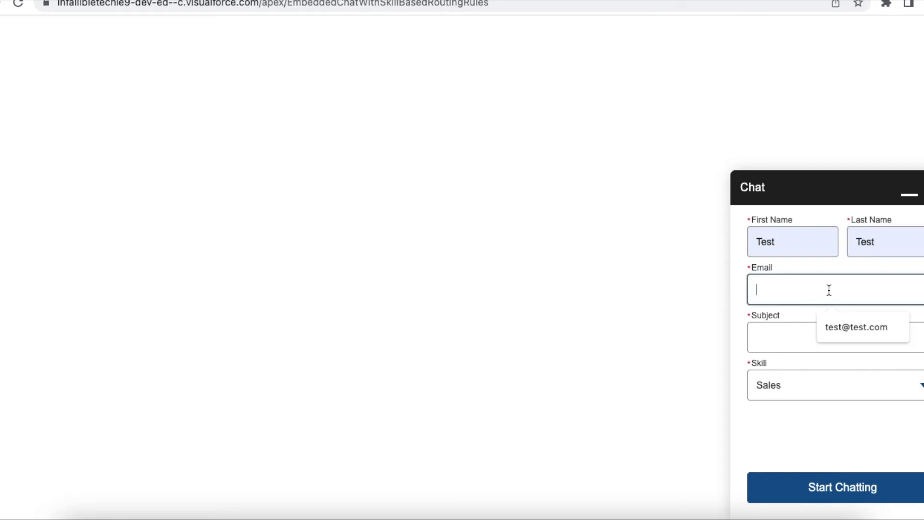
{"action": "left_click", "coordinate": [851, 331]}
{"action": "left_click", "coordinate": [834, 333]}
{"action": "left_click", "coordinate": [855, 366]}
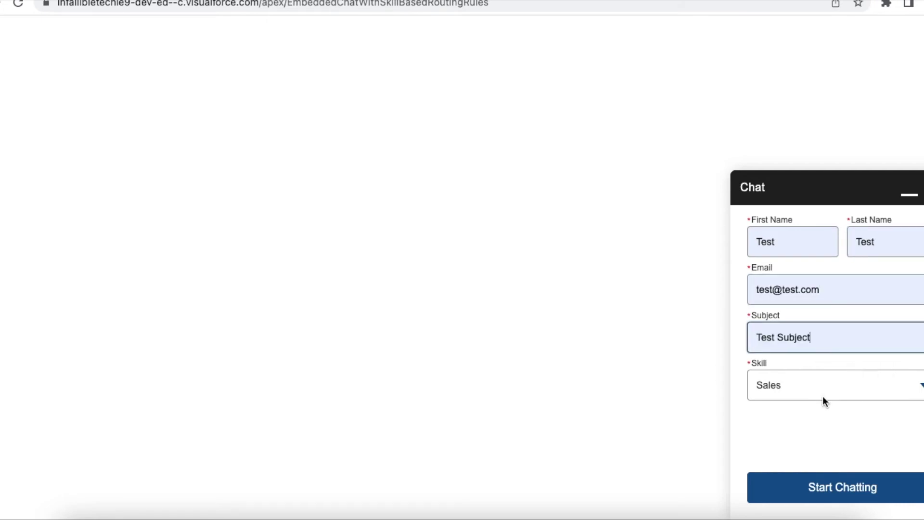
Choose Service as the chat skill and start the chat.
{"action": "left_click", "coordinate": [822, 395]}
{"action": "left_click", "coordinate": [818, 400]}
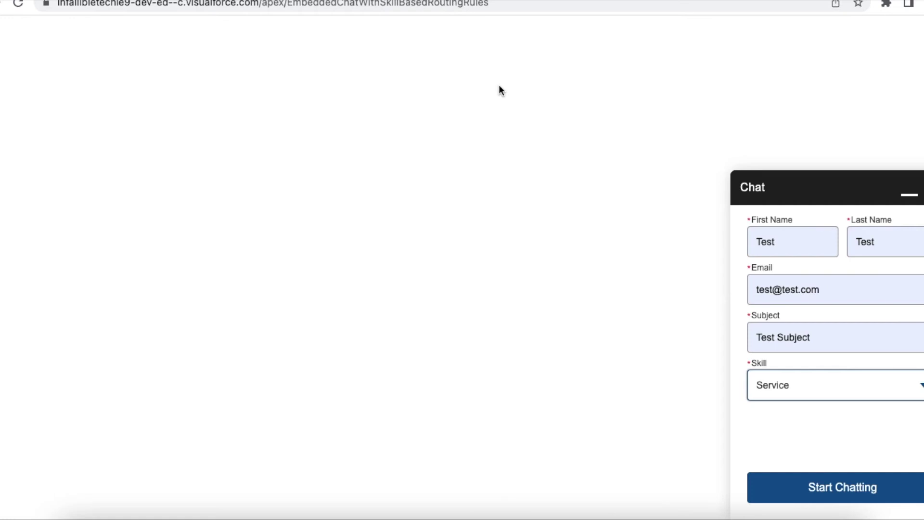
{"action": "left_click", "coordinate": [851, 471]}
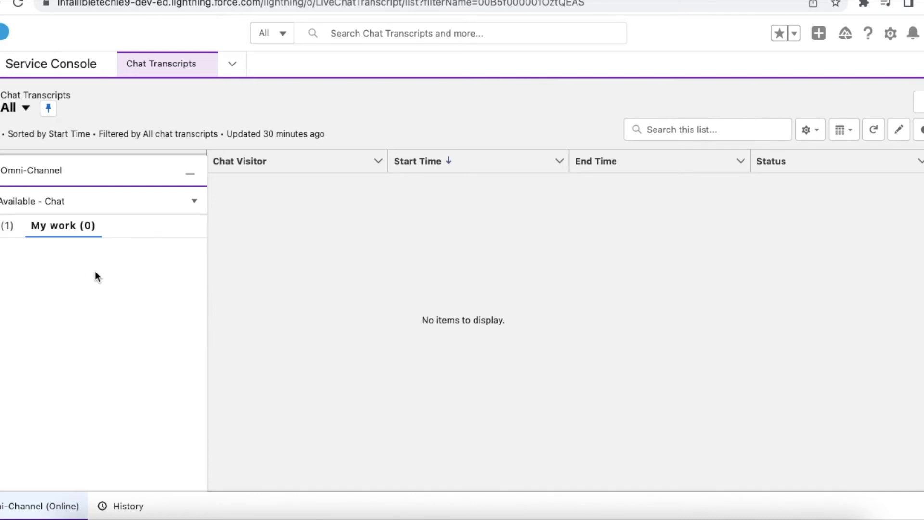
Accept incoming chat 00000141 in Omni-Channel and view its transcript details.
{"action": "left_click", "coordinate": [7, 226]}
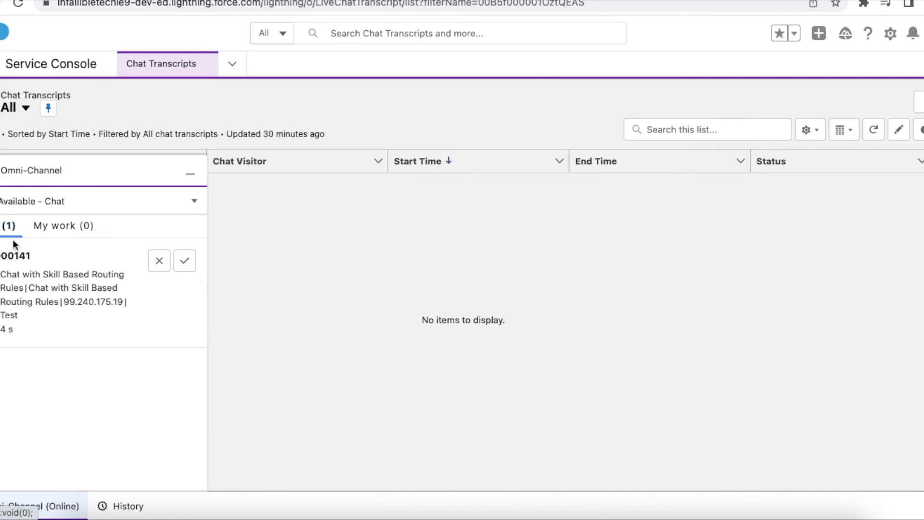
{"action": "mouse_move", "coordinate": [102, 295]}
{"action": "left_click", "coordinate": [184, 260]}
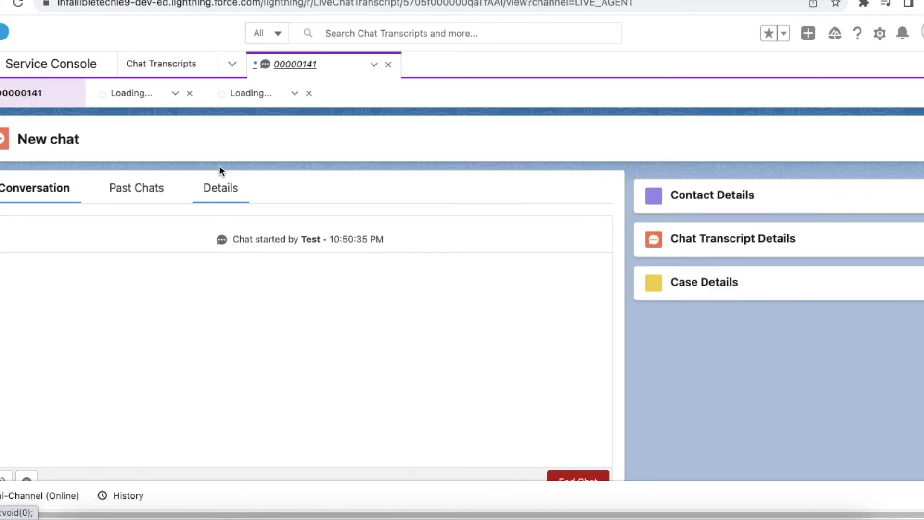
{"action": "left_click", "coordinate": [218, 187]}
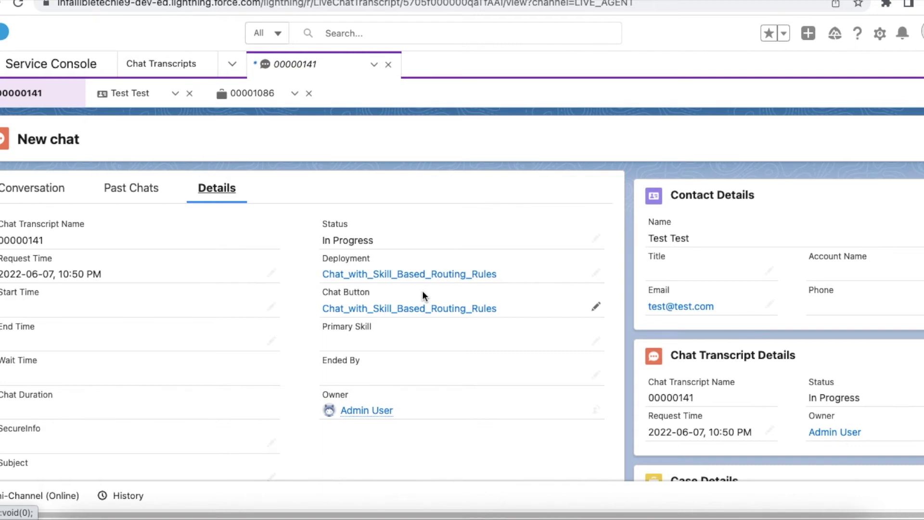
Inspect the Transfer Chat chat-button options, close the dialog, and show the Omni-Channel panel.
{"action": "left_click", "coordinate": [35, 187]}
{"action": "scroll", "coordinate": [254, 293], "scroll_direction": "down", "scroll_amount": 3}
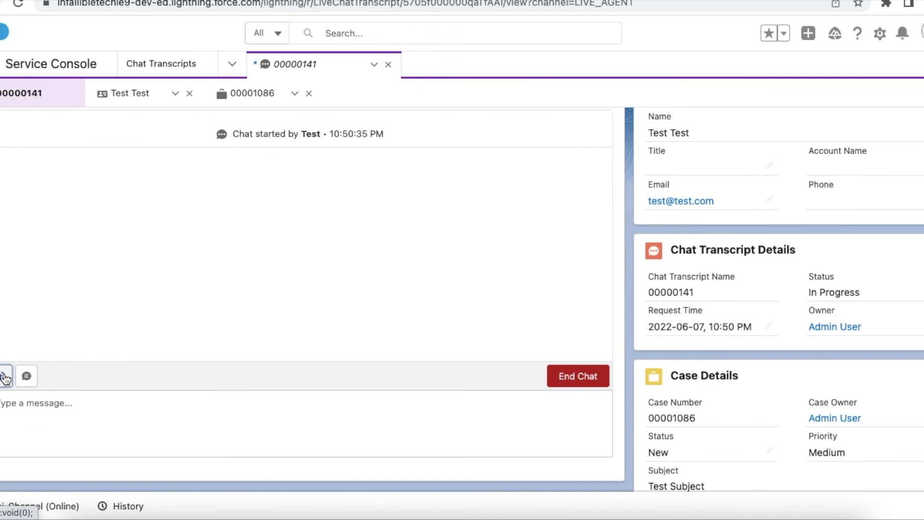
{"action": "left_click", "coordinate": [20, 375]}
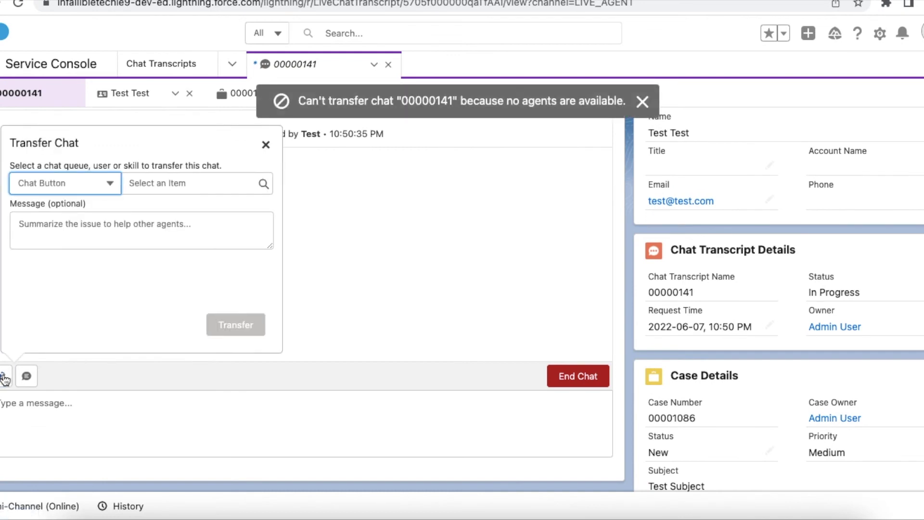
{"action": "left_click", "coordinate": [61, 189]}
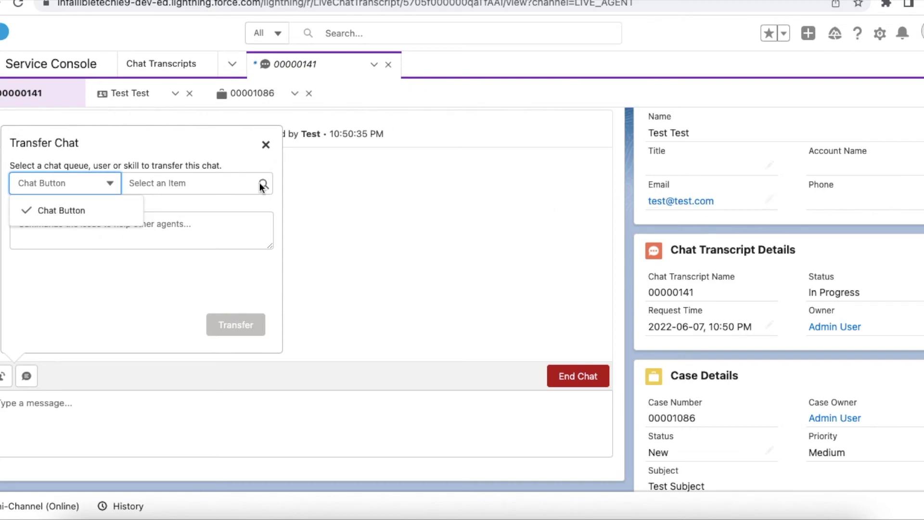
{"action": "left_click", "coordinate": [266, 145]}
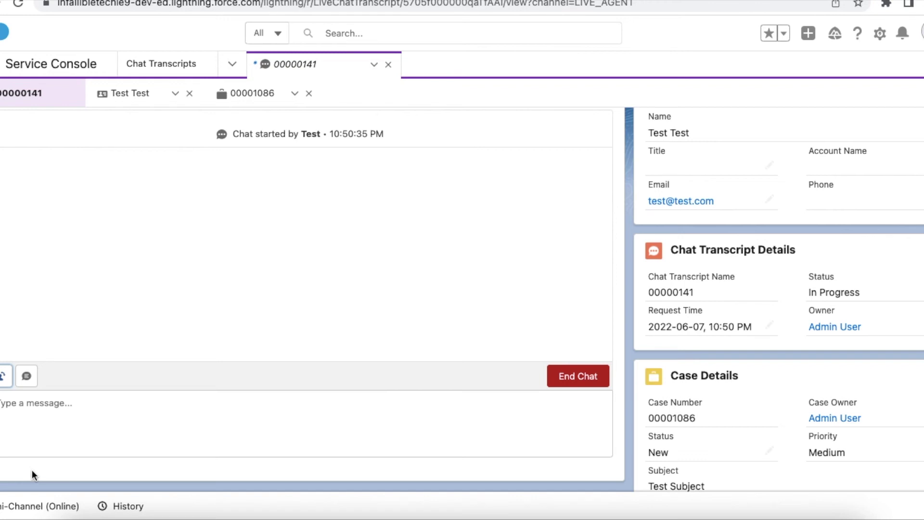
{"action": "left_click", "coordinate": [20, 506]}
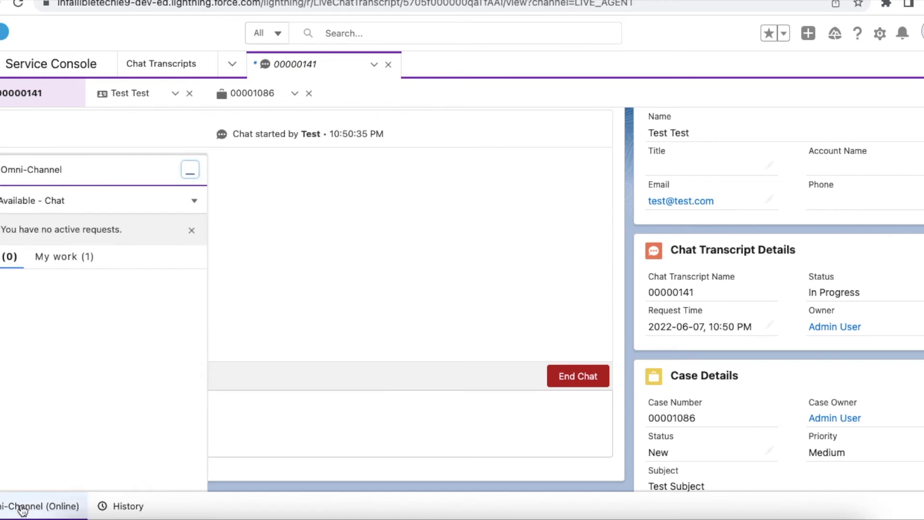
Start a skill-set transfer of chat 00000141 to Sales, then cancel it.
{"action": "left_click", "coordinate": [65, 269]}
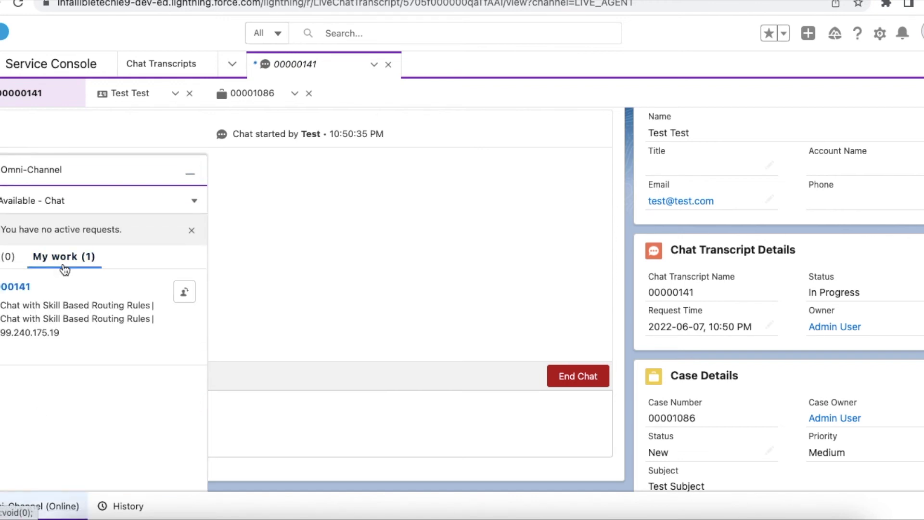
{"action": "left_click", "coordinate": [186, 290]}
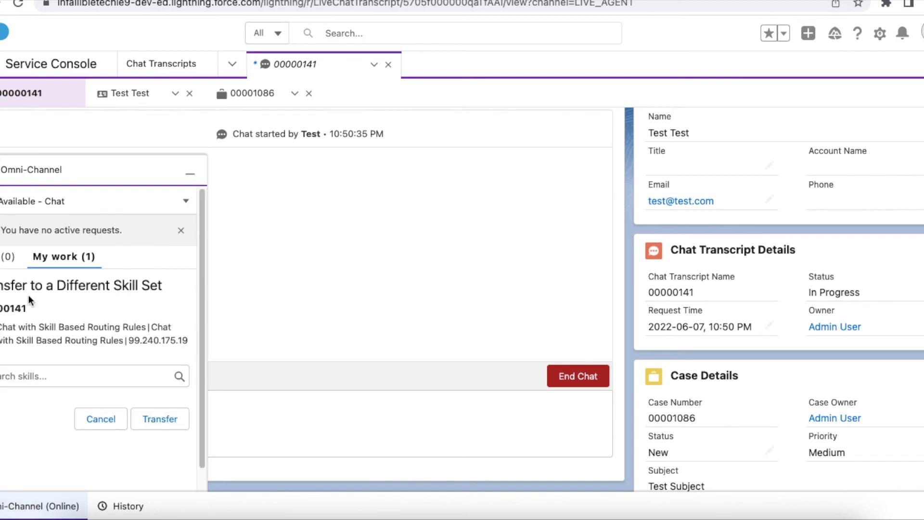
{"action": "left_click", "coordinate": [32, 375]}
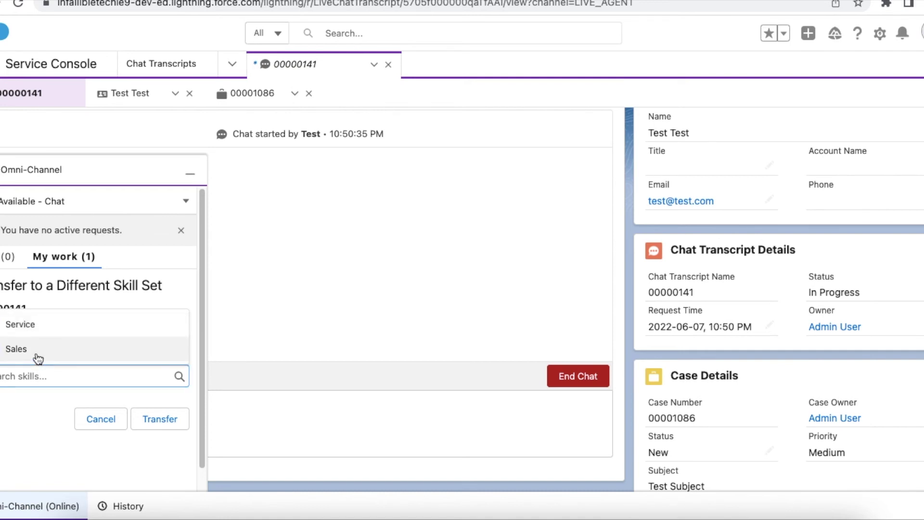
{"action": "left_click", "coordinate": [36, 356]}
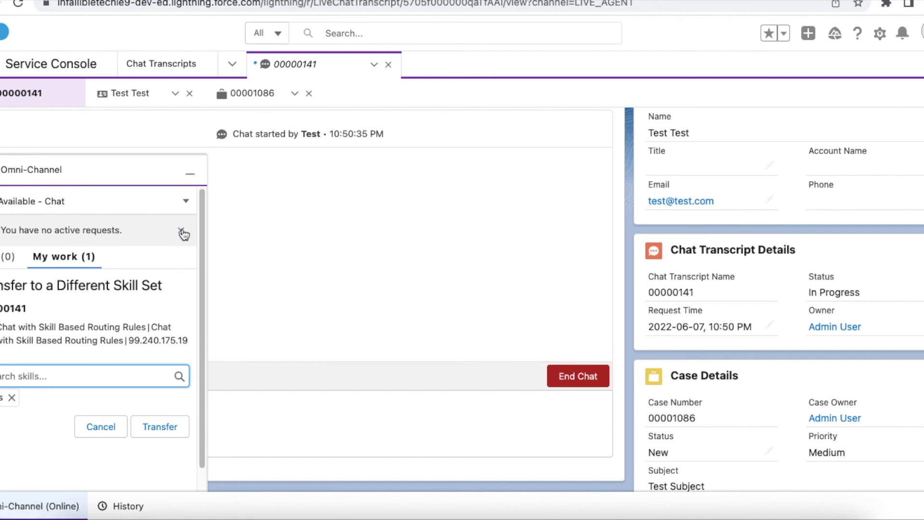
{"action": "left_click", "coordinate": [95, 430]}
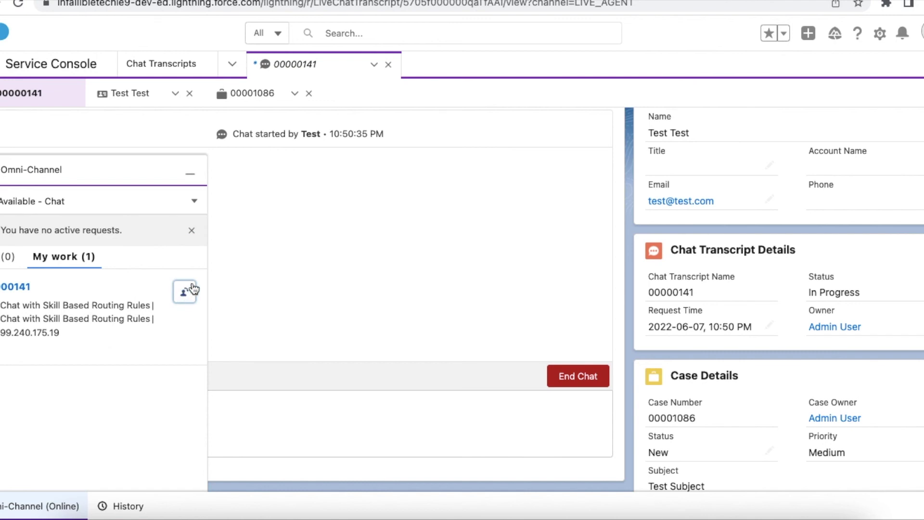
Reopen the skill-set transfer form and choose Service as the target skill.
{"action": "left_click", "coordinate": [183, 292]}
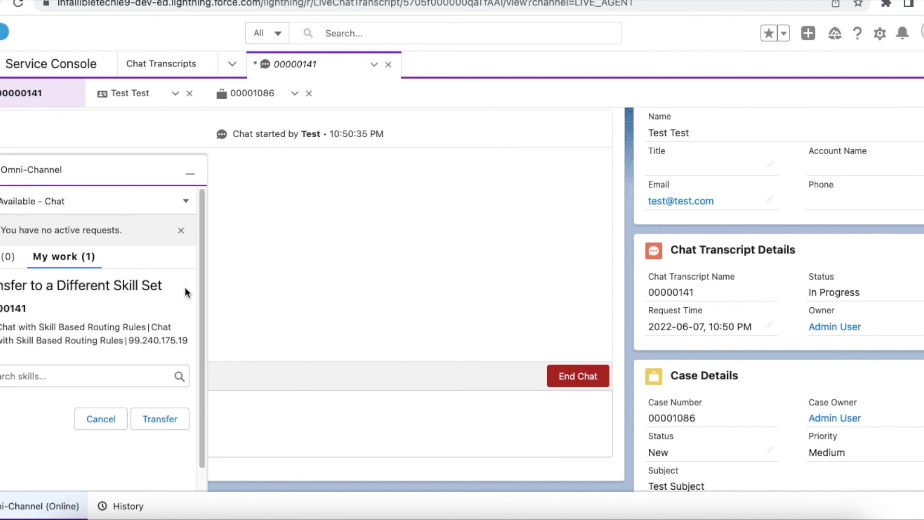
{"action": "left_click", "coordinate": [52, 374]}
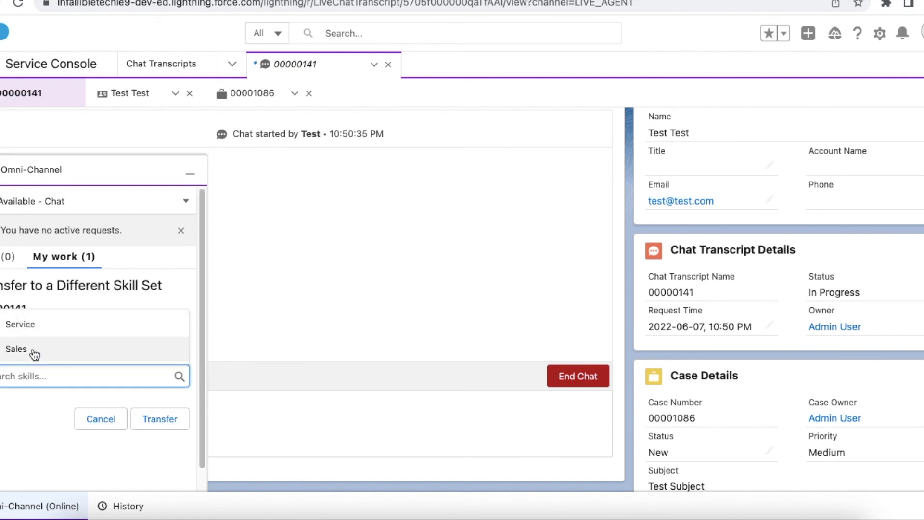
{"action": "left_click", "coordinate": [39, 333]}
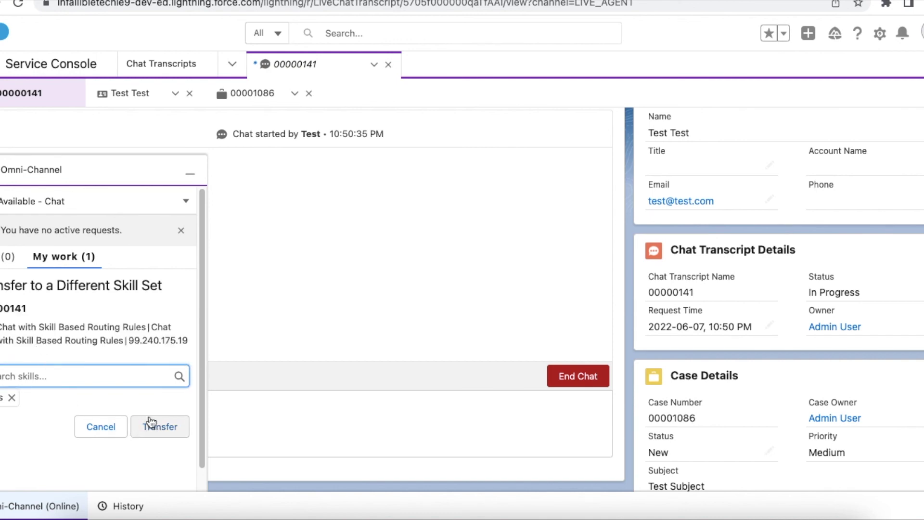